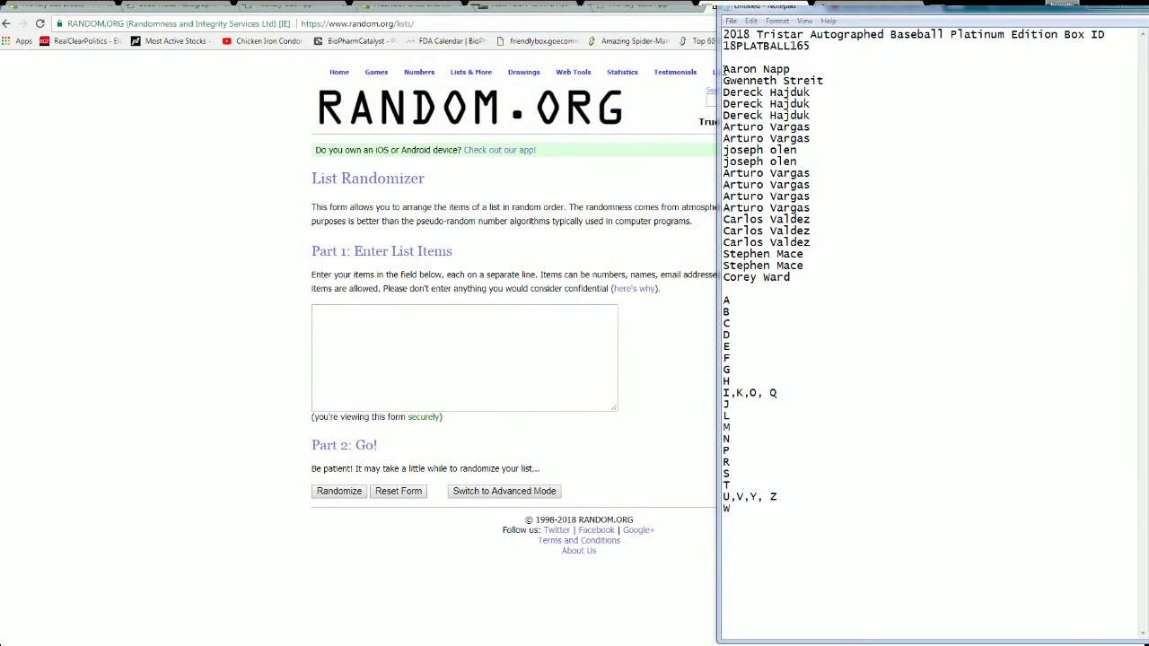
- Copy the list of 19 owner names from the Notepad notes
{"action": "mouse_move", "coordinate": [723, 72]}
{"action": "left_mouse_down"}
{"action": "mouse_move", "coordinate": [824, 212]}
{"action": "mouse_move", "coordinate": [834, 280]}
{"action": "left_mouse_up"}
{"action": "right_click", "coordinate": [796, 221]}
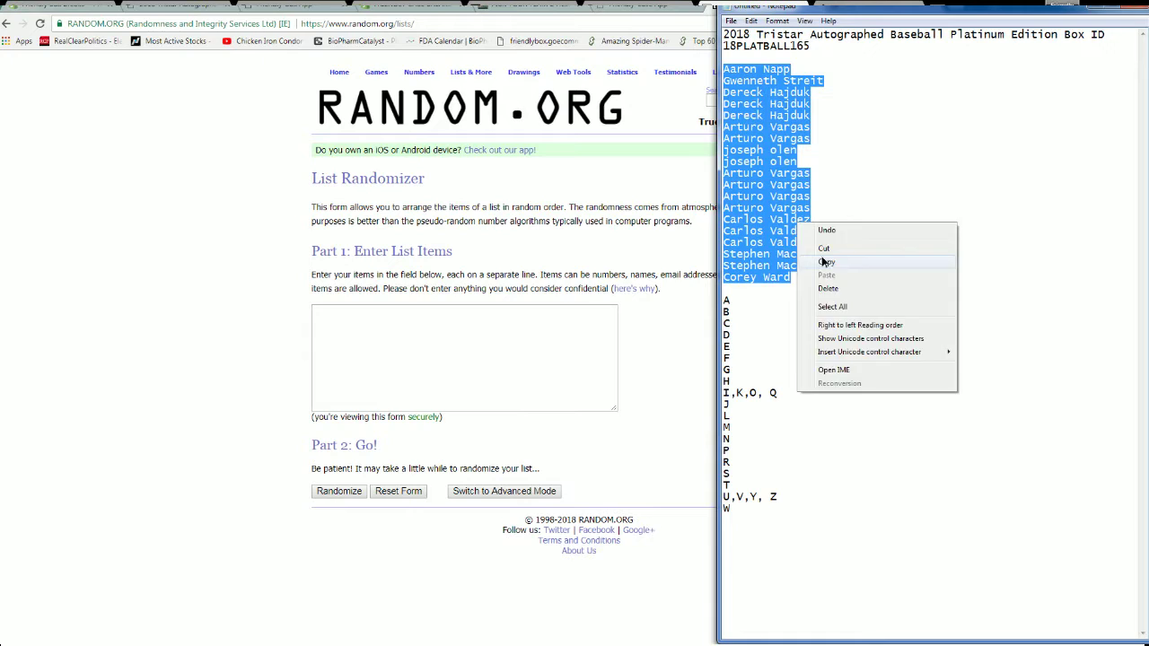
{"action": "left_click", "coordinate": [826, 262]}
- Paste the 19 owner names into List Items and shuffle them repeatedly
{"action": "left_click", "coordinate": [335, 348]}
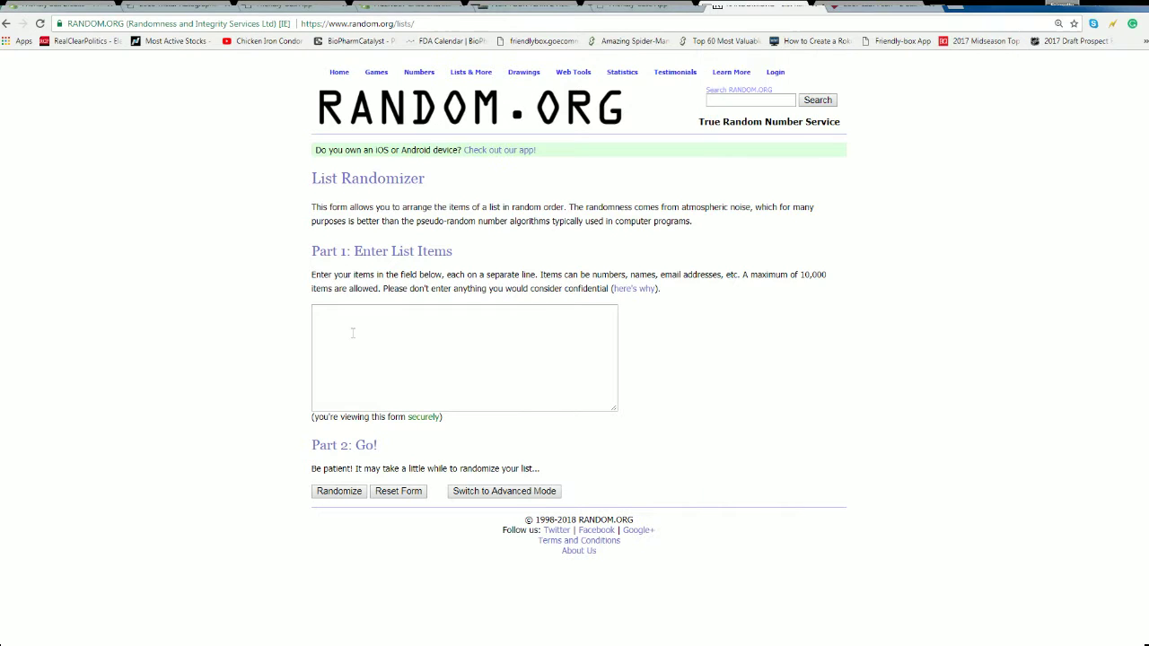
{"action": "key", "text": "ctrl+v"}
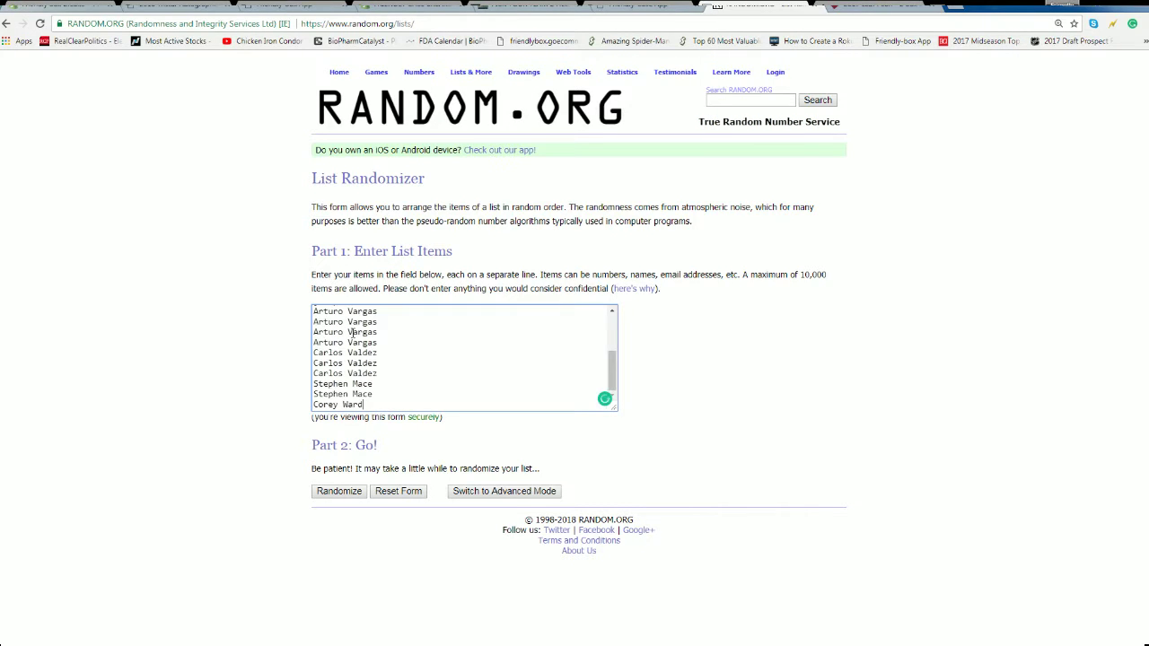
{"action": "left_click", "coordinate": [358, 492]}
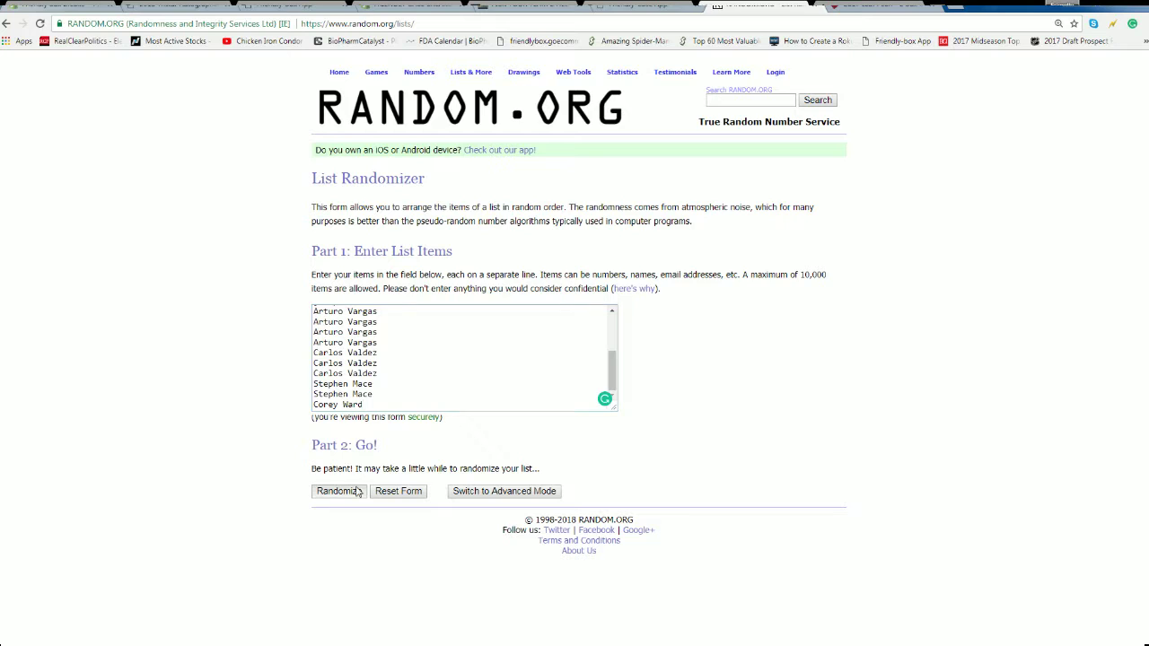
{"action": "left_click", "coordinate": [341, 495]}
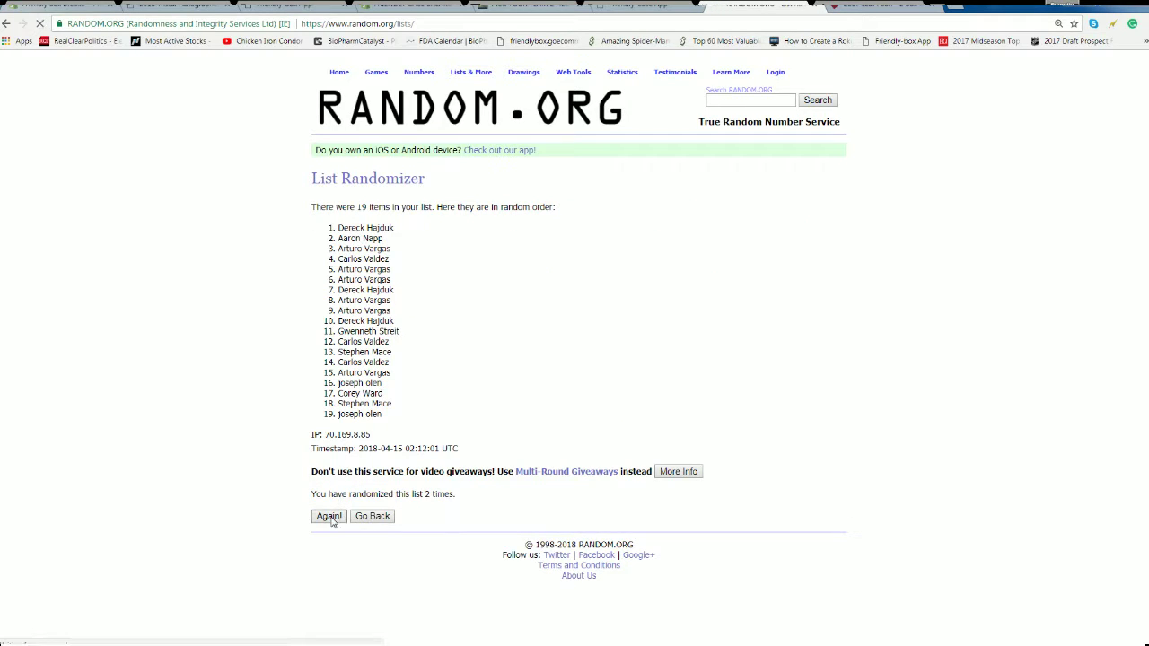
{"action": "left_click", "coordinate": [330, 517]}
{"action": "left_click", "coordinate": [330, 517]}
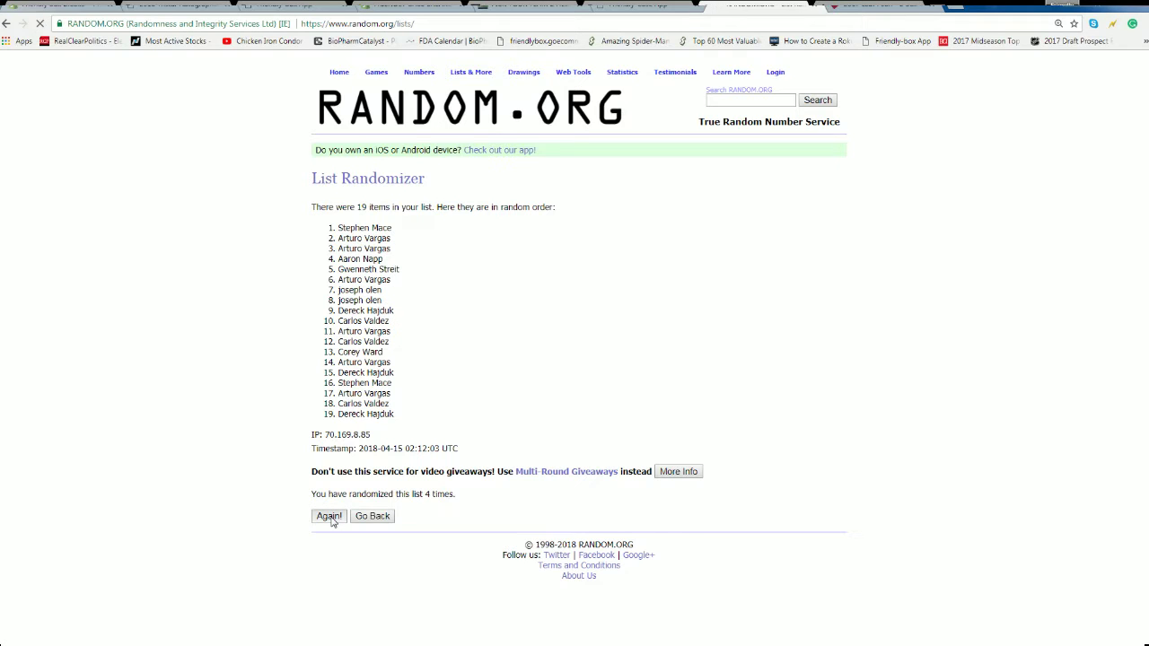
{"action": "left_click", "coordinate": [329, 517]}
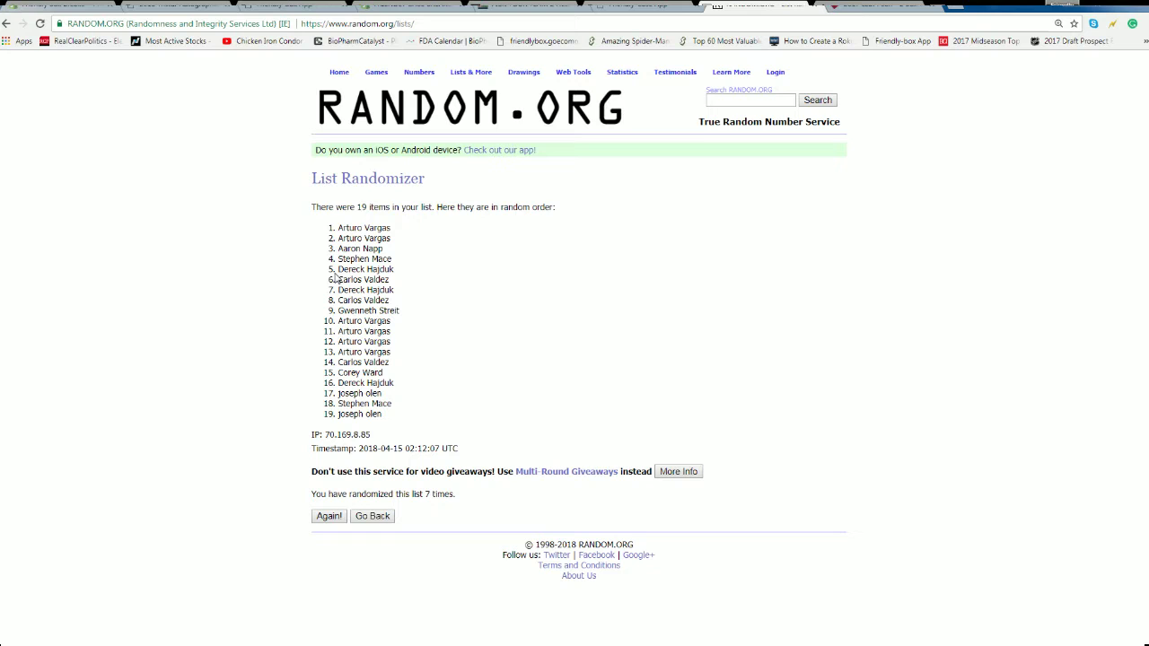
- Copy the final shuffled list of 19 owner names
{"action": "mouse_move", "coordinate": [347, 228]}
{"action": "left_mouse_down"}
{"action": "mouse_move", "coordinate": [398, 293]}
{"action": "mouse_move", "coordinate": [409, 416]}
{"action": "left_mouse_up"}
{"action": "right_click", "coordinate": [395, 350]}
{"action": "left_click", "coordinate": [406, 356]}
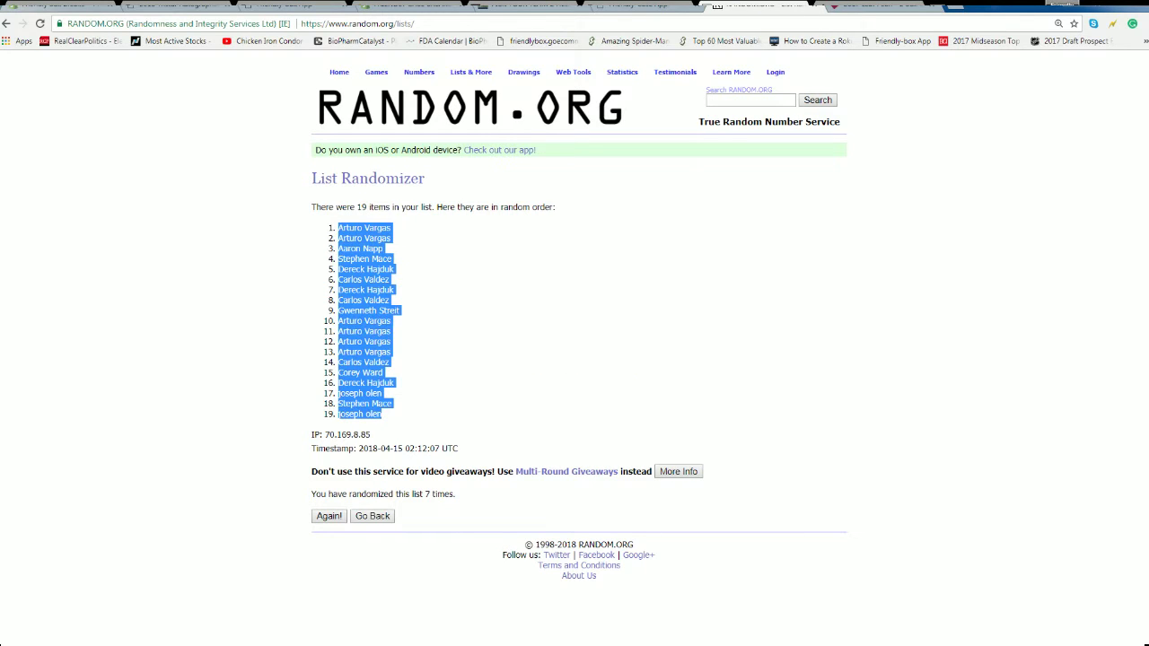
- Paste the shuffled owner names into Excel cells A2 through A20
{"action": "key", "text": "alt+Tab"}
{"action": "left_click", "coordinate": [93, 161]}
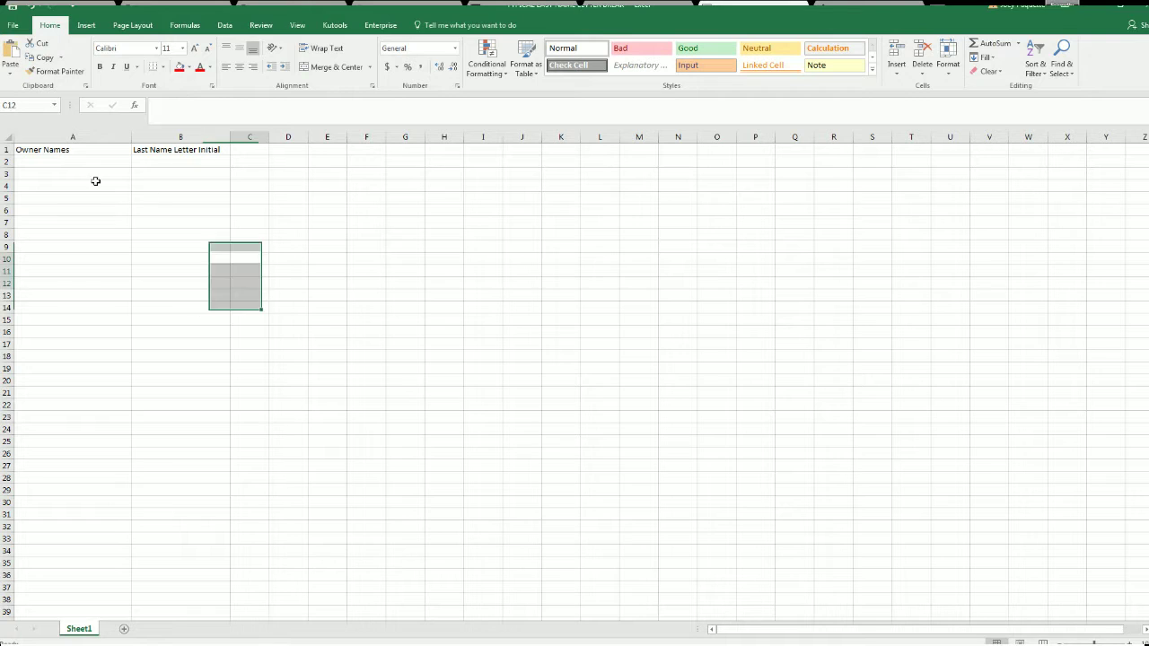
{"action": "key", "text": "ctrl+v"}
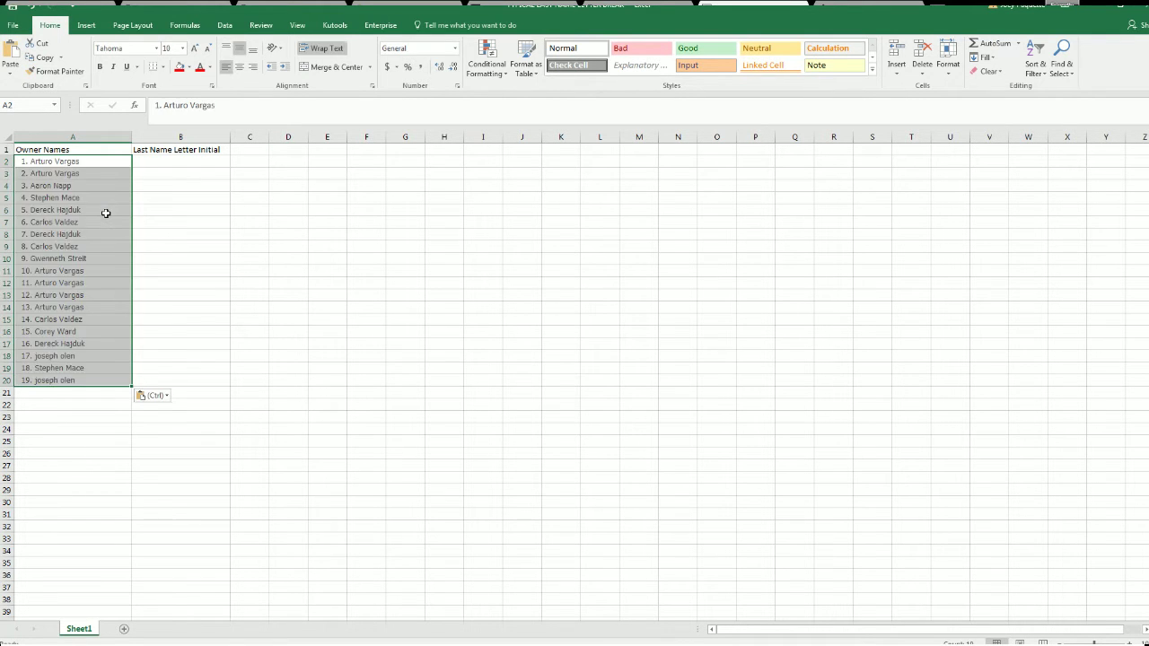
{"action": "key", "text": "Down"}
{"action": "key", "text": "Down"}
{"action": "key", "text": "Down"}
- Narrow column A to fit the names and select cell B2
{"action": "left_click_drag", "start_coordinate": [132, 136], "coordinate": [97, 131]}
{"action": "left_click", "coordinate": [162, 200]}
{"action": "left_click", "coordinate": [164, 165]}
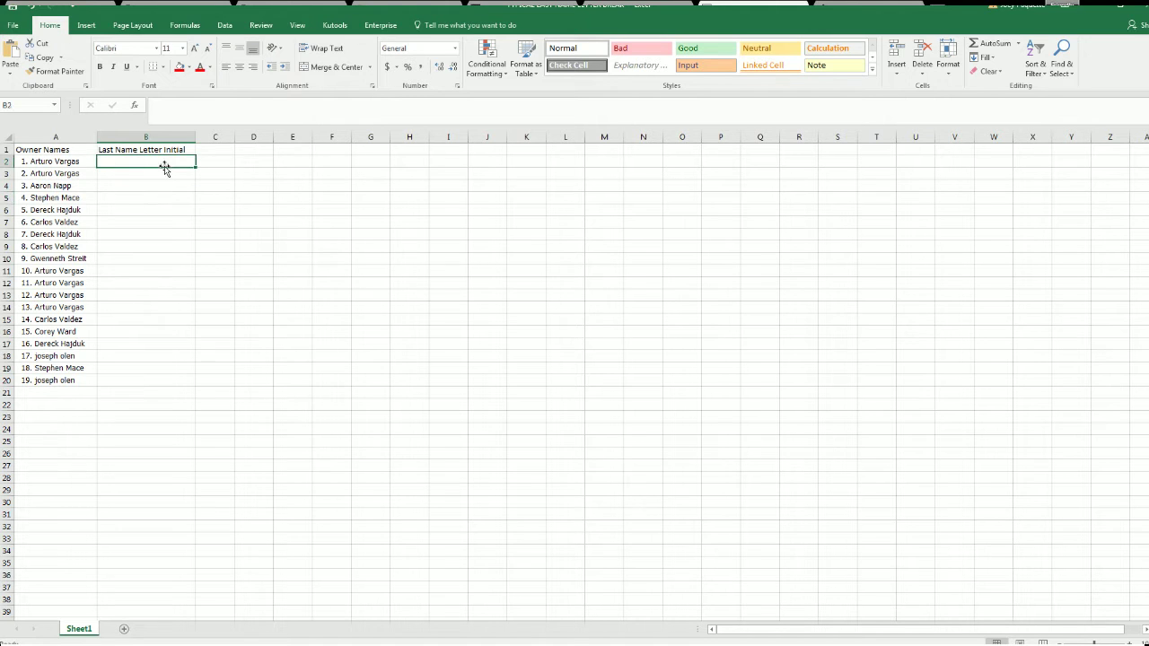
- Reset the randomizer to an empty form and copy letter lines A–W from Notepad
{"action": "left_click", "coordinate": [1090, 8]}
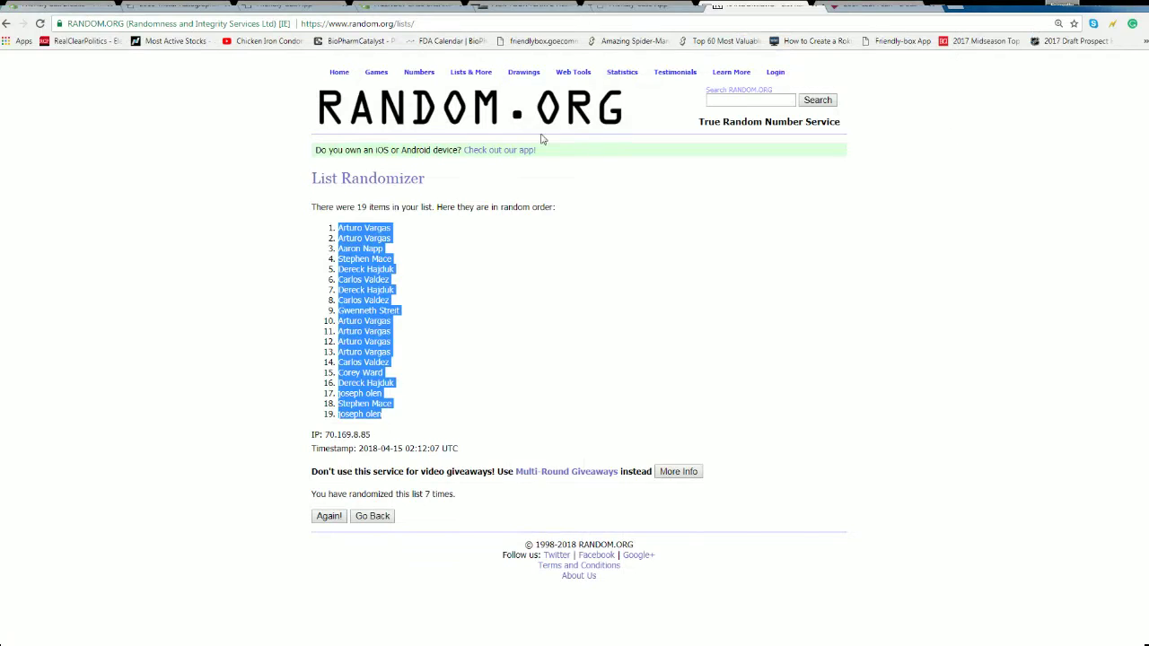
{"action": "left_click", "coordinate": [485, 85]}
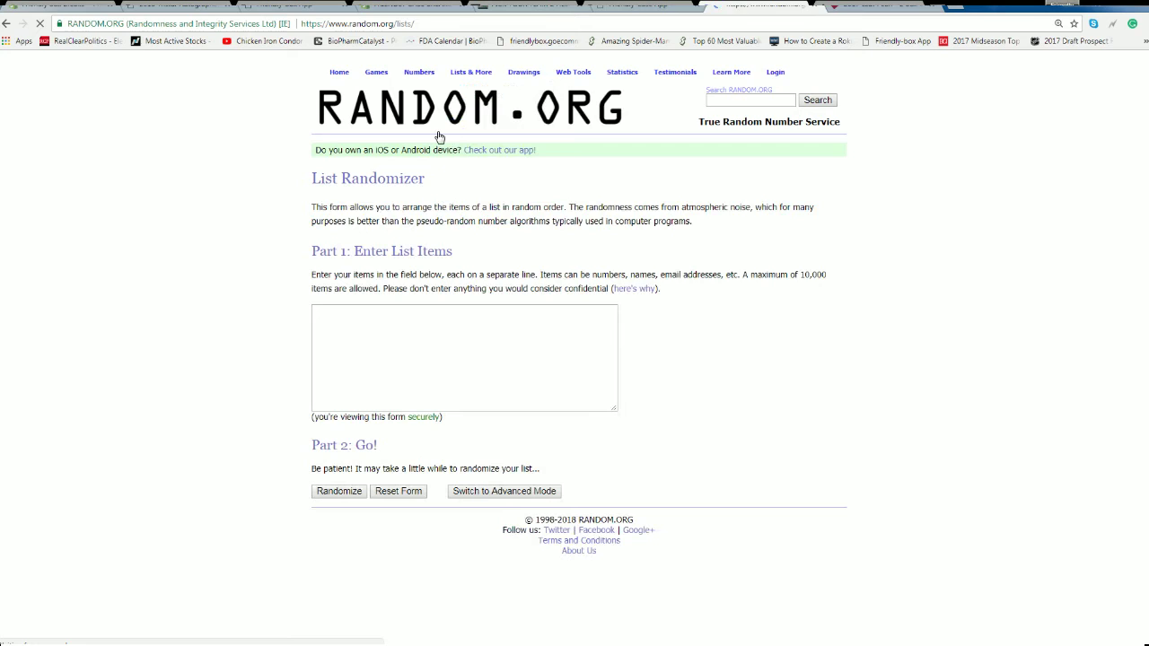
{"action": "key", "text": "alt+Tab"}
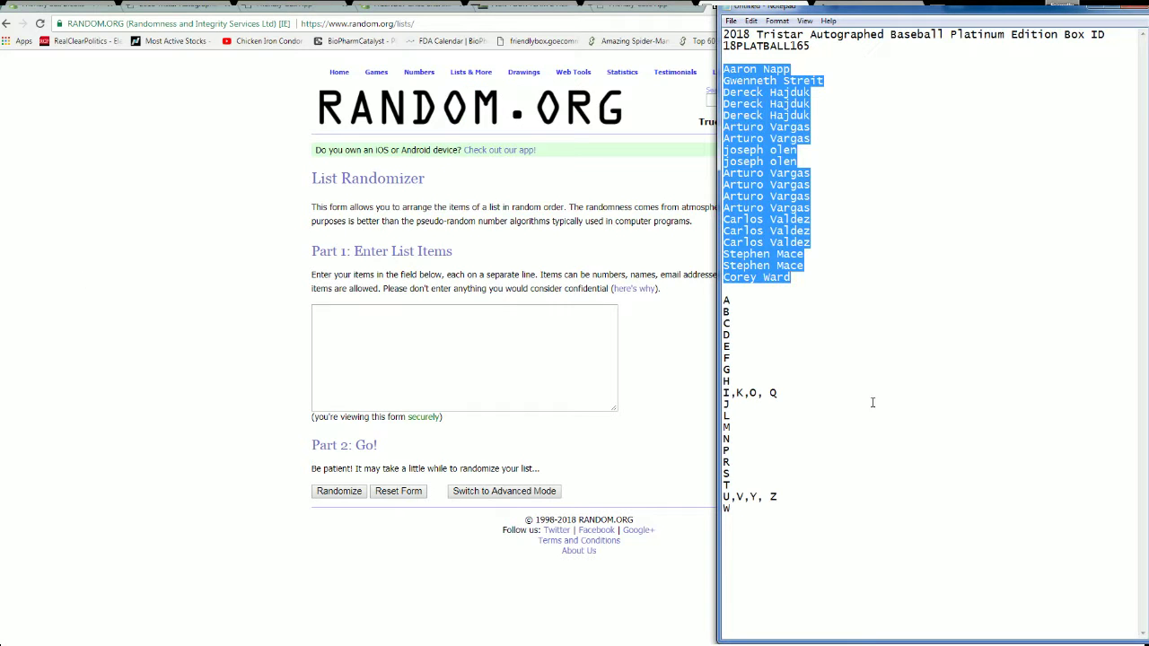
{"action": "left_click", "coordinate": [878, 406]}
{"action": "mouse_move", "coordinate": [724, 300]}
{"action": "left_mouse_down"}
{"action": "mouse_move", "coordinate": [729, 377]}
{"action": "mouse_move", "coordinate": [799, 504]}
{"action": "left_mouse_up"}
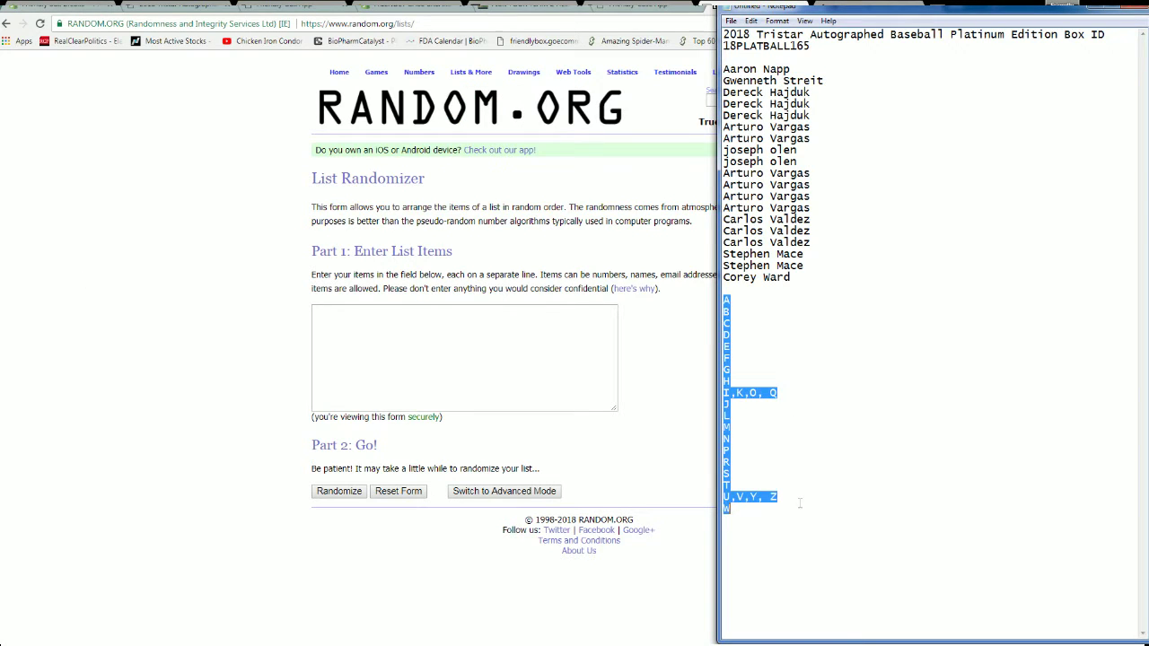
{"action": "right_click", "coordinate": [764, 334]}
{"action": "left_click", "coordinate": [790, 377]}
- Paste the 19 letter groups into List Items and shuffle them repeatedly
{"action": "left_click", "coordinate": [449, 338]}
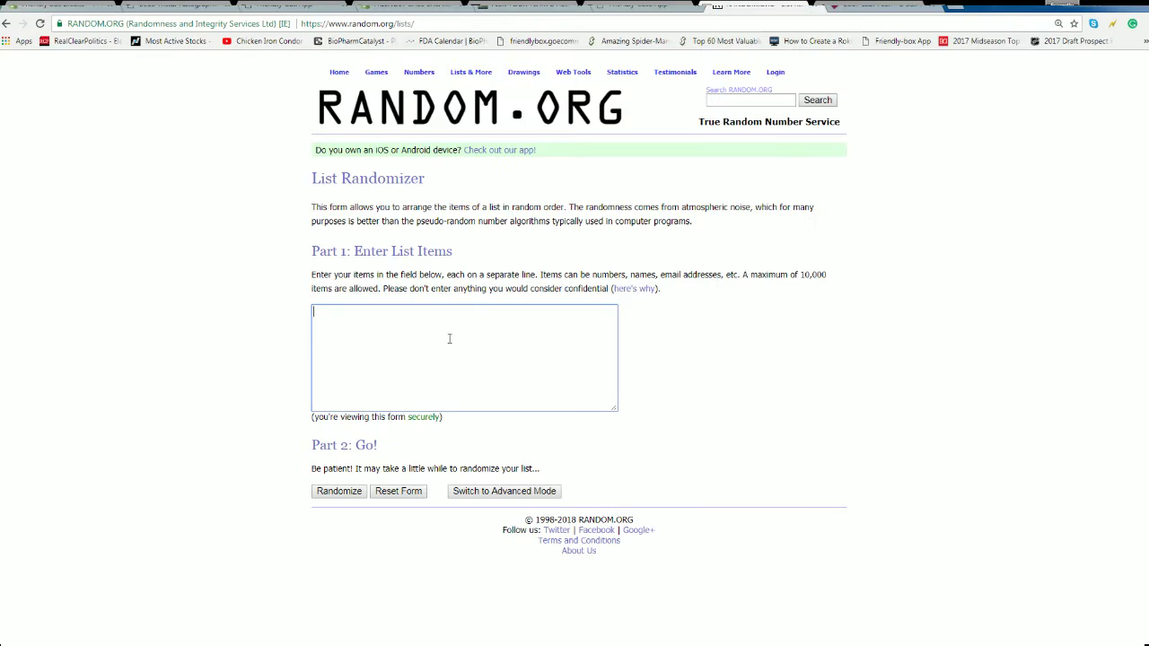
{"action": "key", "text": "ctrl+v"}
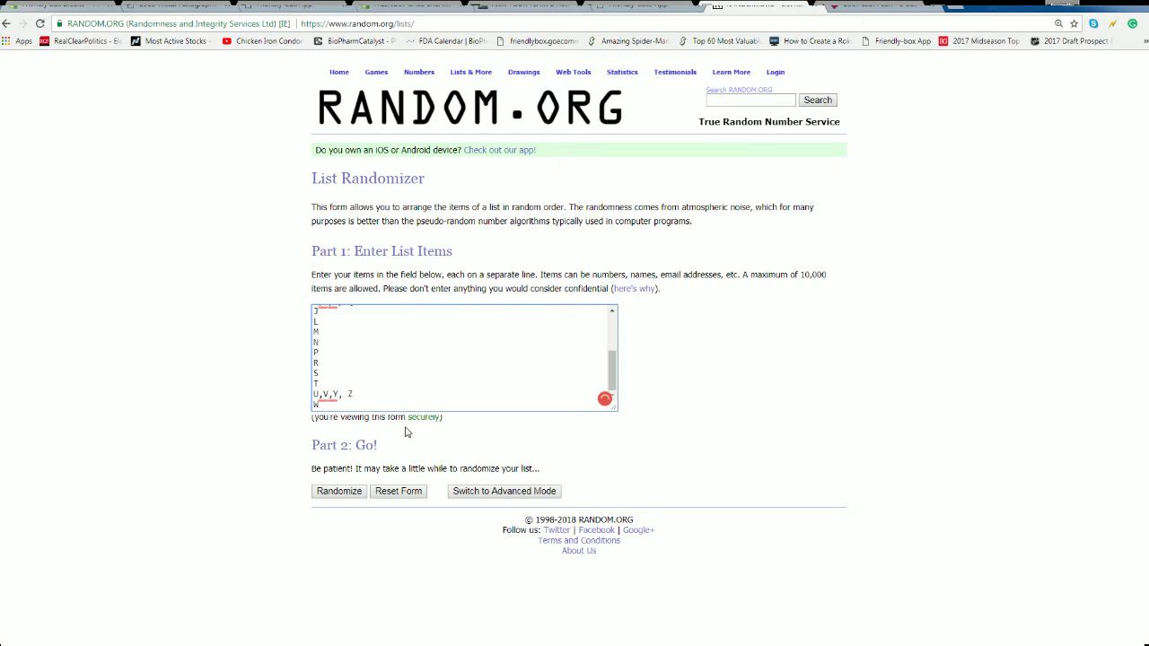
{"action": "left_click", "coordinate": [347, 496]}
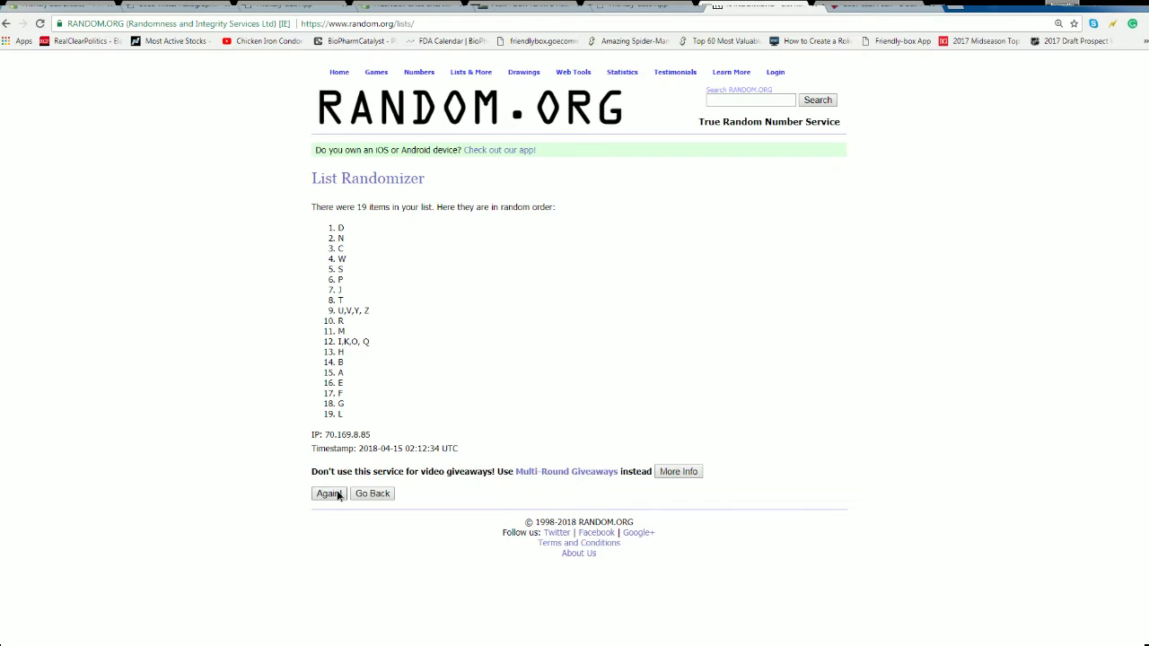
{"action": "left_click", "coordinate": [339, 495]}
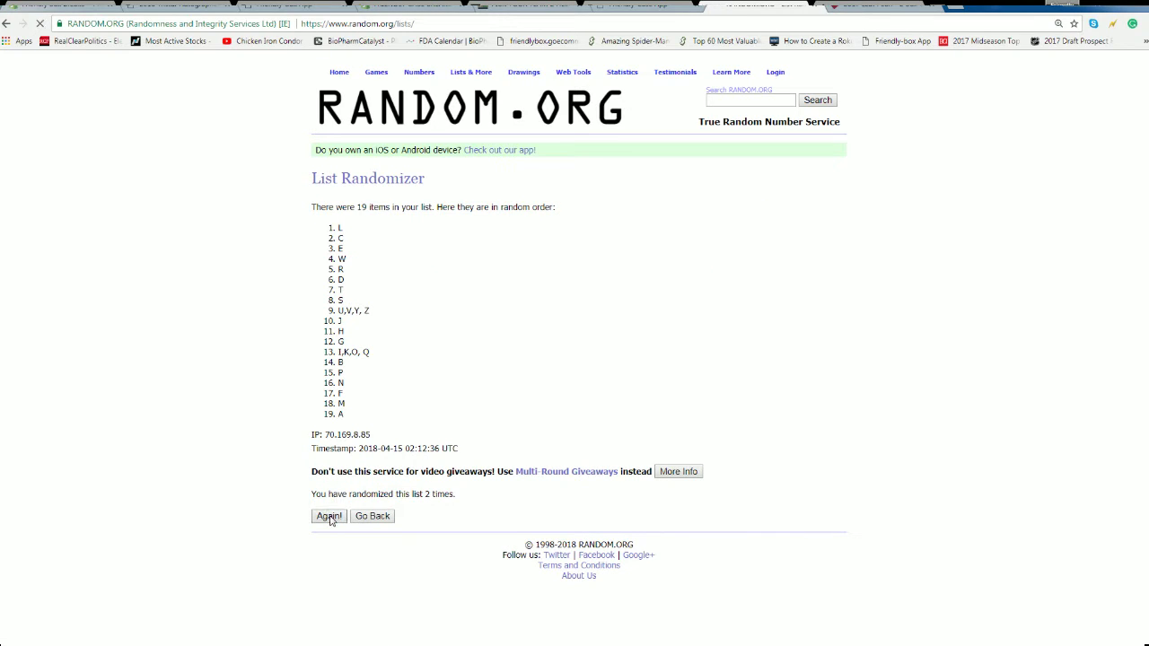
{"action": "left_click", "coordinate": [329, 517]}
{"action": "left_click", "coordinate": [329, 517]}
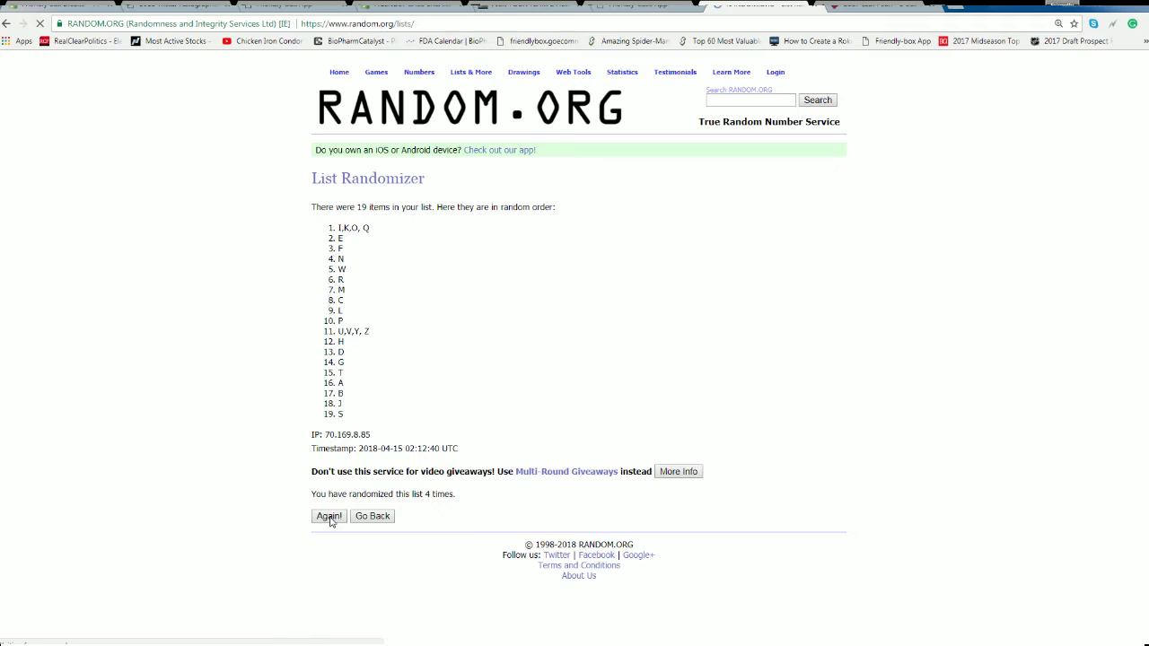
{"action": "left_click", "coordinate": [329, 517]}
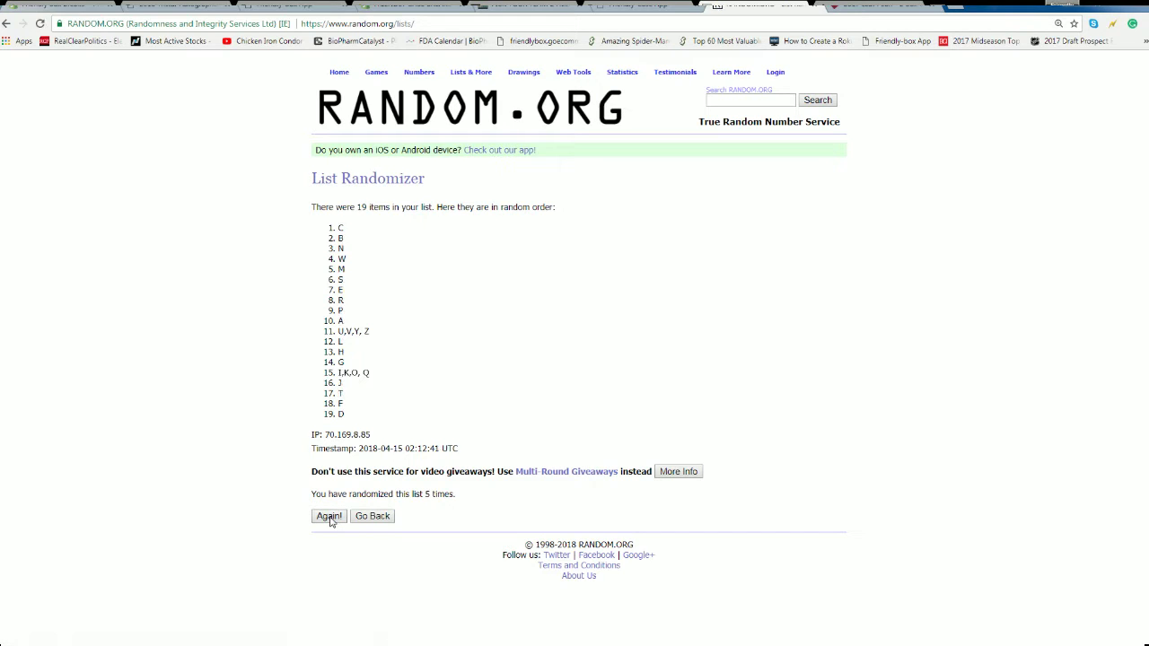
{"action": "left_click", "coordinate": [330, 517]}
{"action": "left_click", "coordinate": [329, 517]}
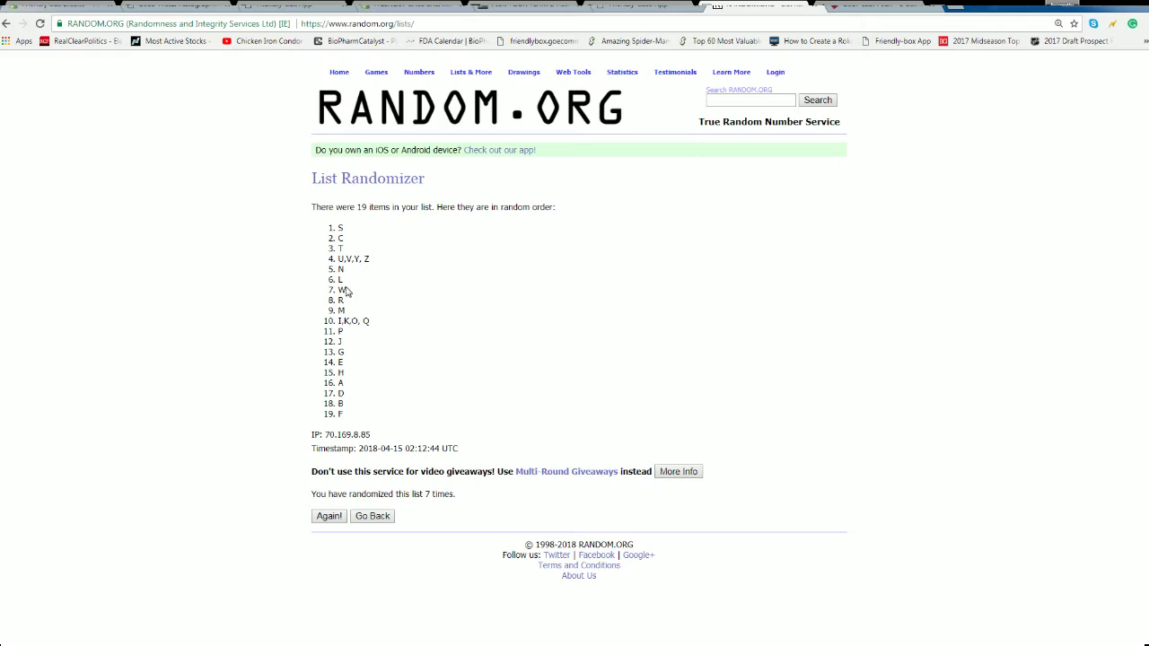
- Copy the final shuffled list of 19 letter groups
{"action": "mouse_move", "coordinate": [338, 225]}
{"action": "left_mouse_down"}
{"action": "mouse_move", "coordinate": [376, 335]}
{"action": "mouse_move", "coordinate": [375, 411]}
{"action": "left_mouse_up"}
{"action": "right_click", "coordinate": [390, 321]}
{"action": "left_click", "coordinate": [411, 330]}
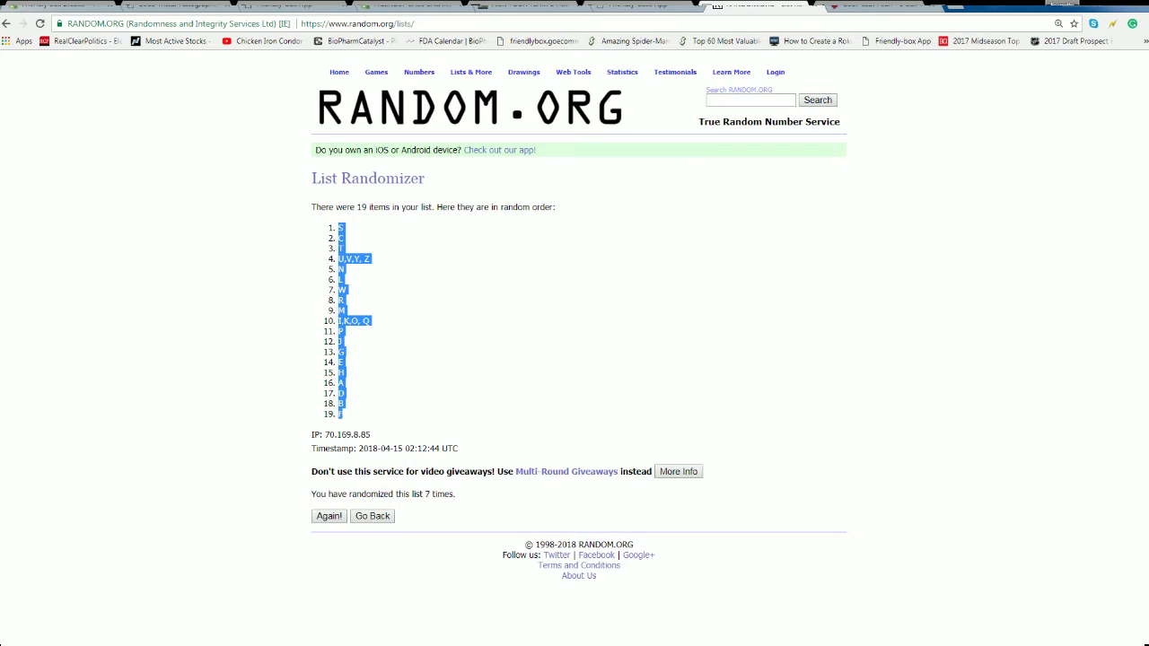
{"action": "key", "text": "alt+Tab"}
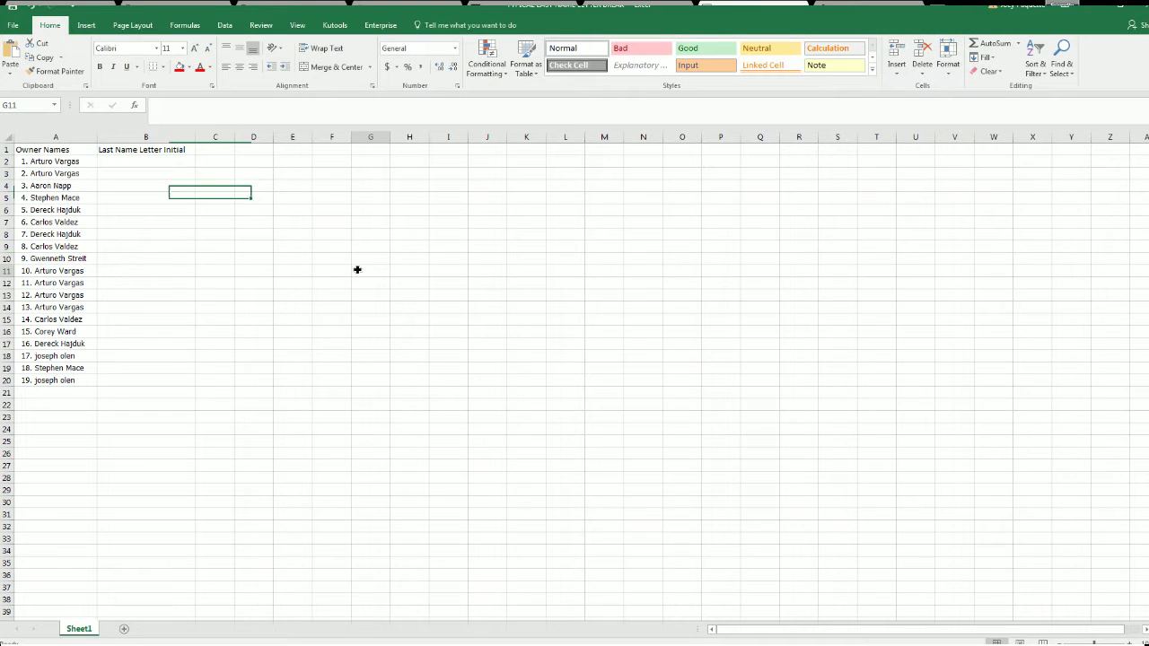
- Paste the shuffled letter groups into cells B2 through B20
{"action": "left_click", "coordinate": [364, 260]}
{"action": "left_click", "coordinate": [170, 164]}
{"action": "key", "text": "ctrl+v"}
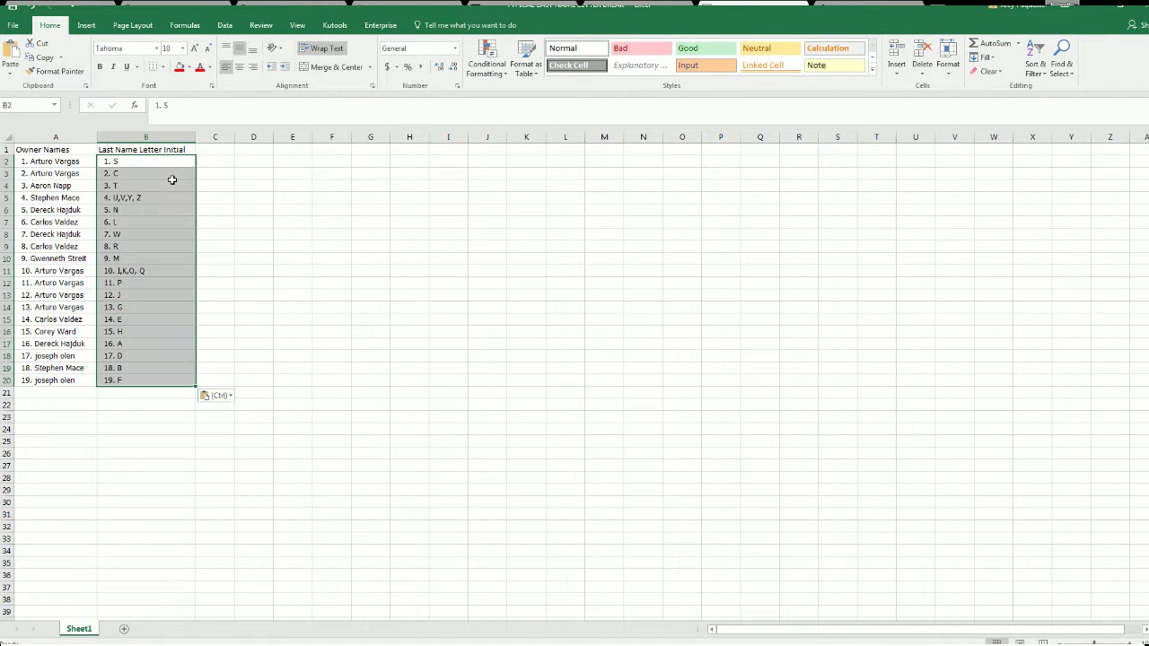
{"action": "left_click", "coordinate": [258, 196]}
- Apply All Borders to A2:B20 and zoom the sheet to about 200%
{"action": "mouse_move", "coordinate": [70, 158]}
{"action": "left_mouse_down"}
{"action": "mouse_move", "coordinate": [170, 333]}
{"action": "mouse_move", "coordinate": [167, 380]}
{"action": "left_mouse_up"}
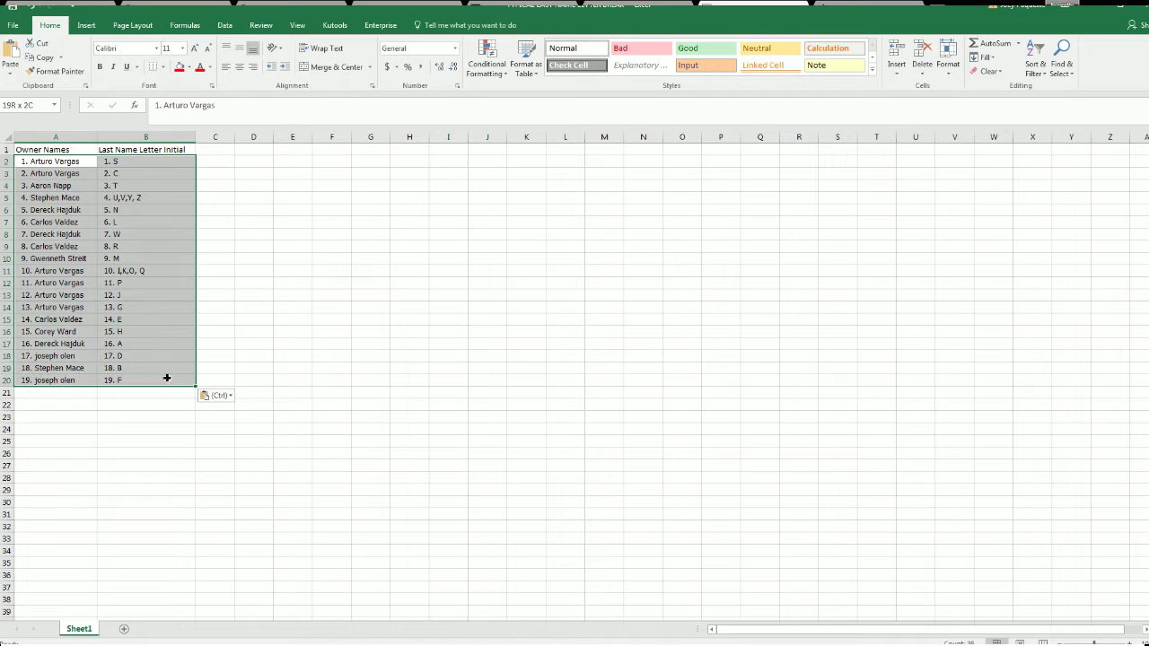
{"action": "left_click", "coordinate": [162, 67]}
{"action": "left_click", "coordinate": [180, 168]}
{"action": "left_click", "coordinate": [71, 161]}
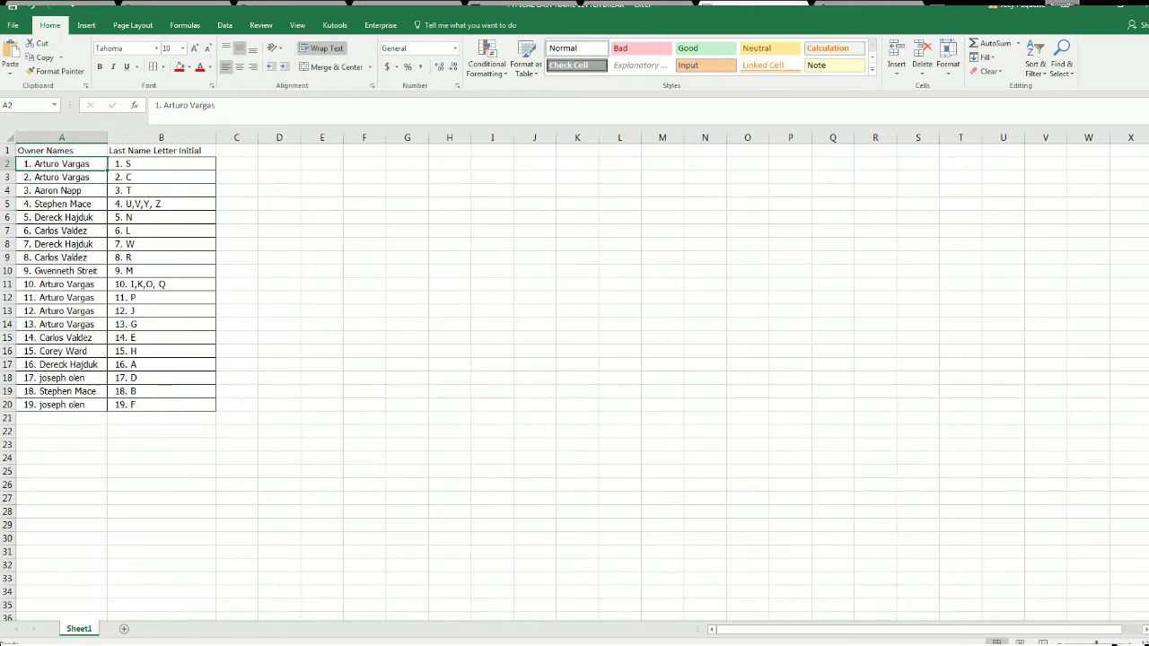
{"action": "left_click_drag", "start_coordinate": [1097, 643], "coordinate": [1114, 644]}
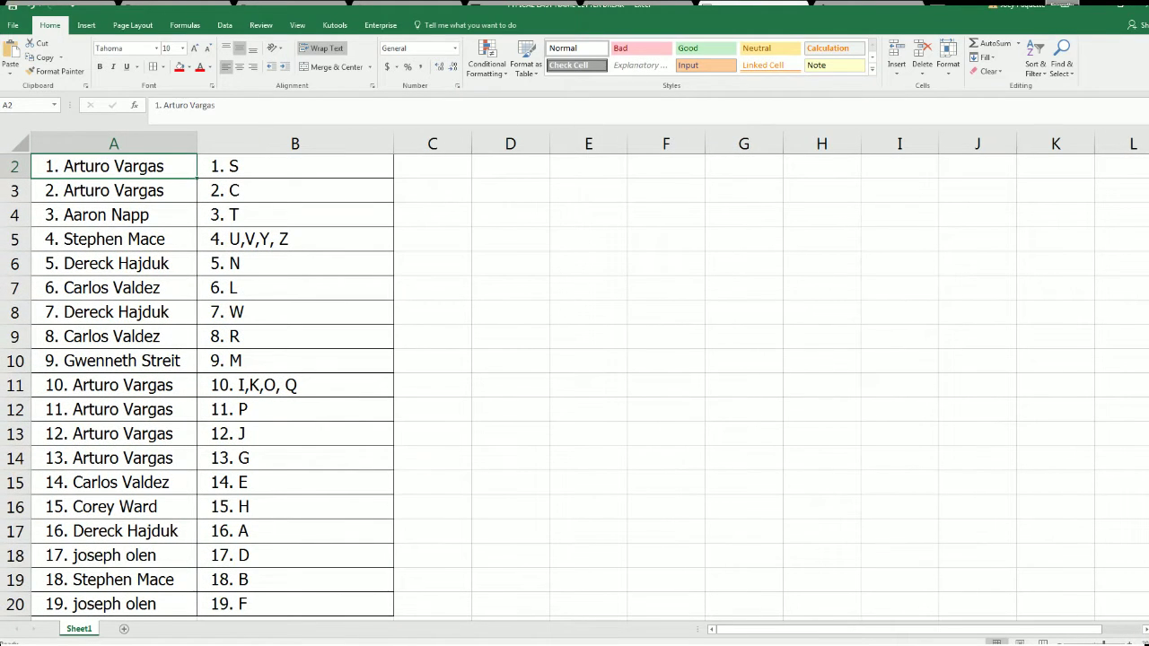